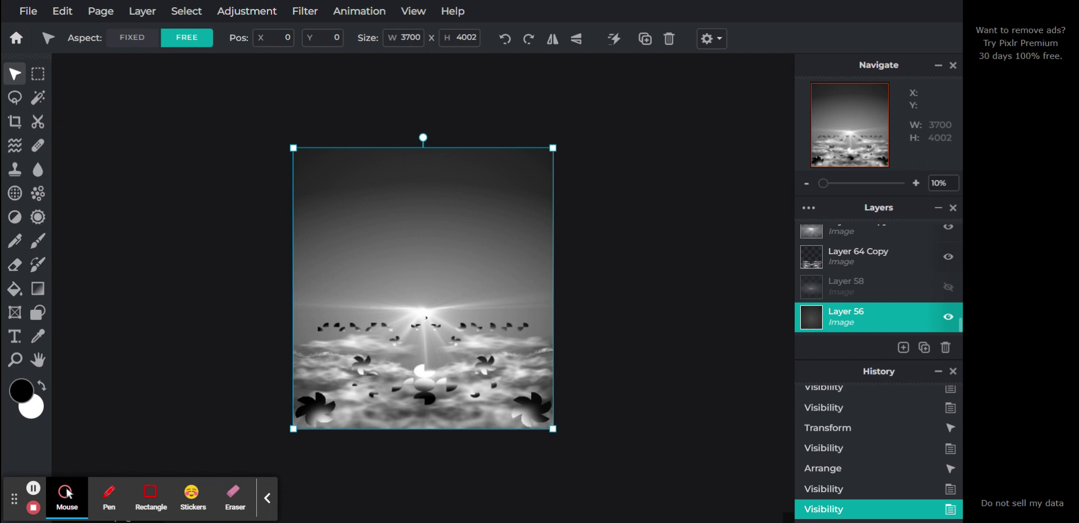
Step: Hide the Layer 56 background layer
click(949, 321)
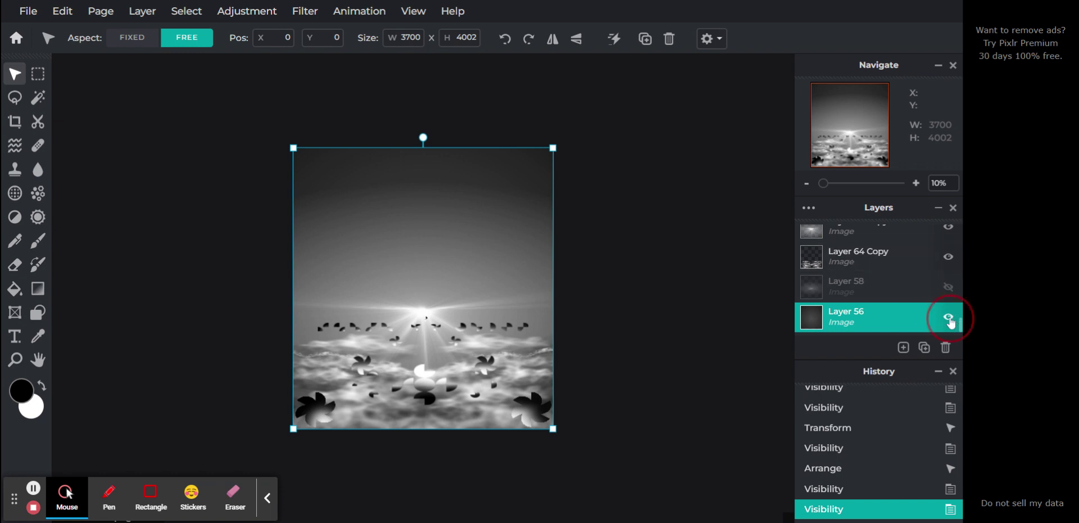
click(821, 296)
drag(858, 295, 859, 321)
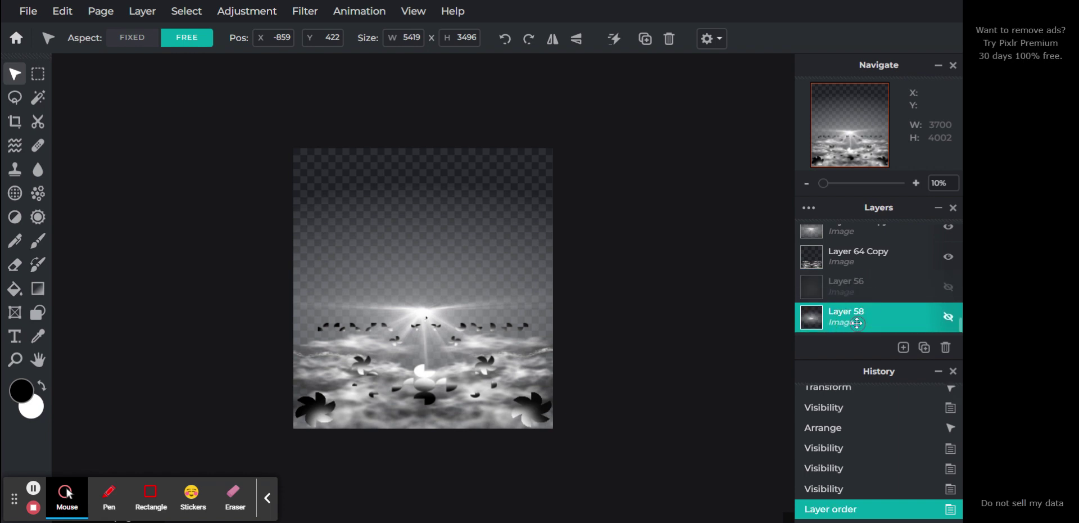
click(834, 488)
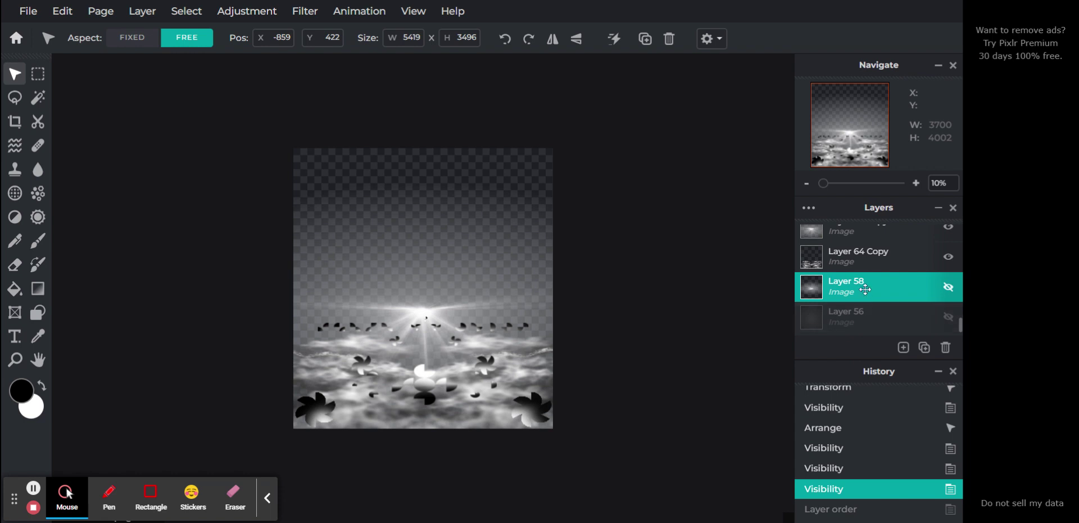
Step: Merge all visible layers into a single layer and unlock the merged layer
scroll(865, 298, up, 5)
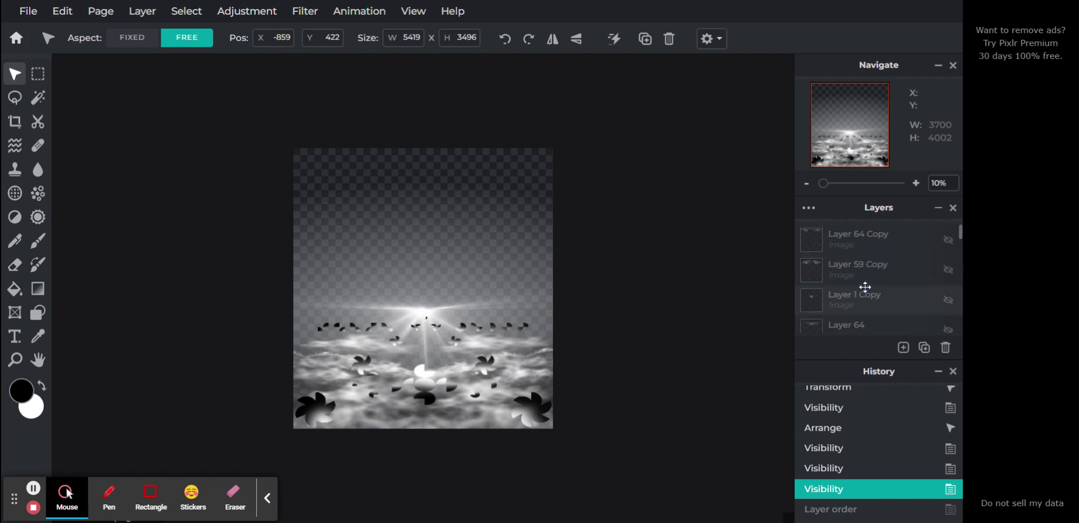
scroll(866, 287, down, 4)
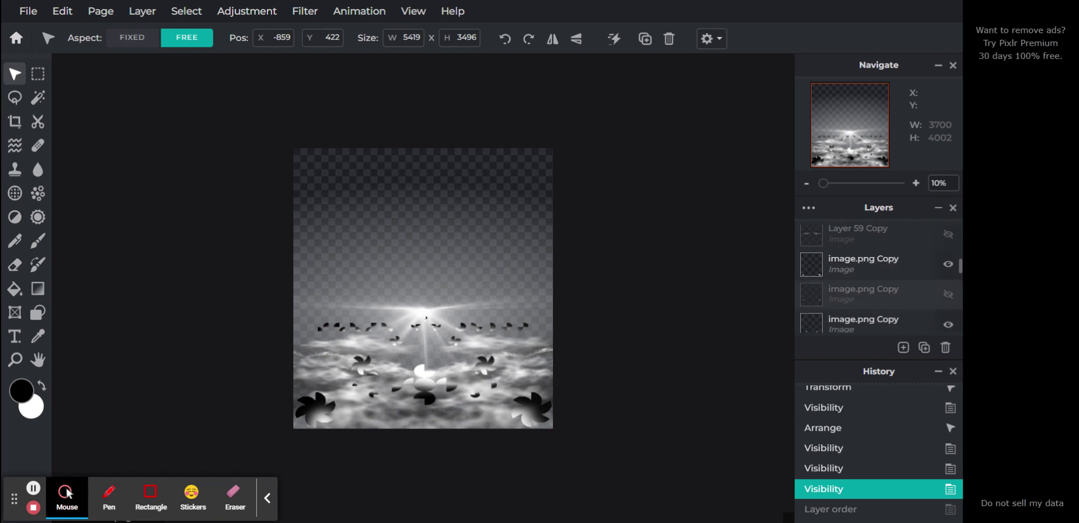
click(868, 270)
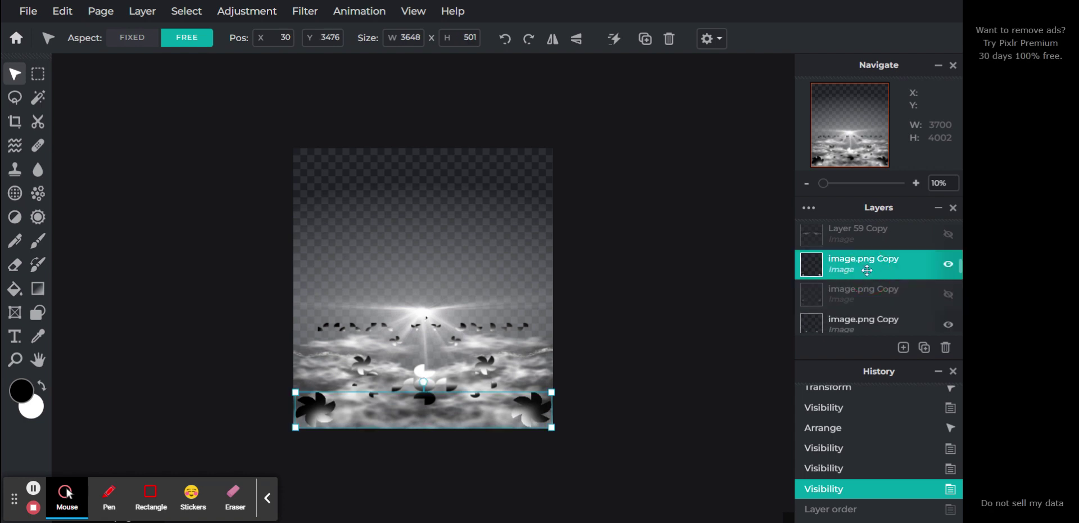
click(868, 269)
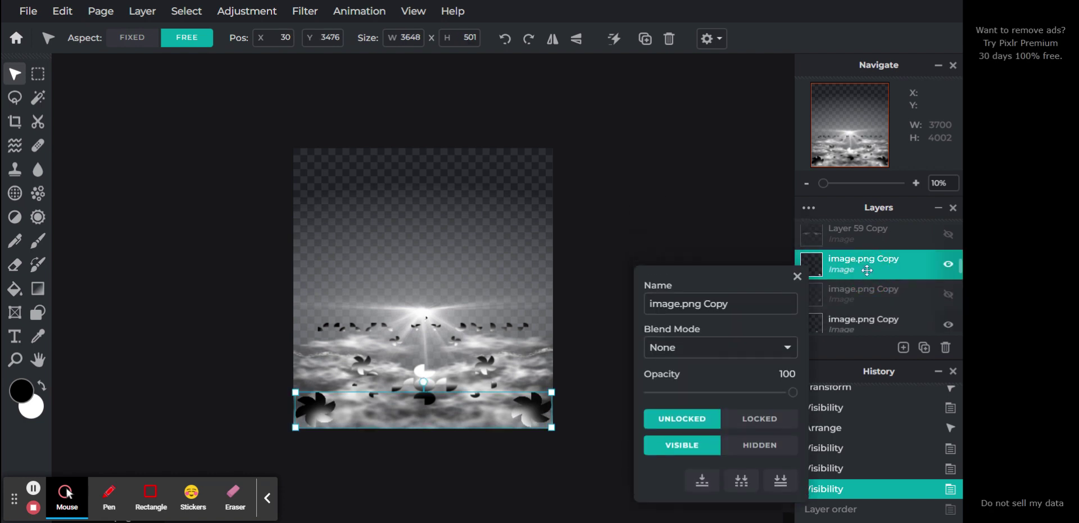
click(746, 481)
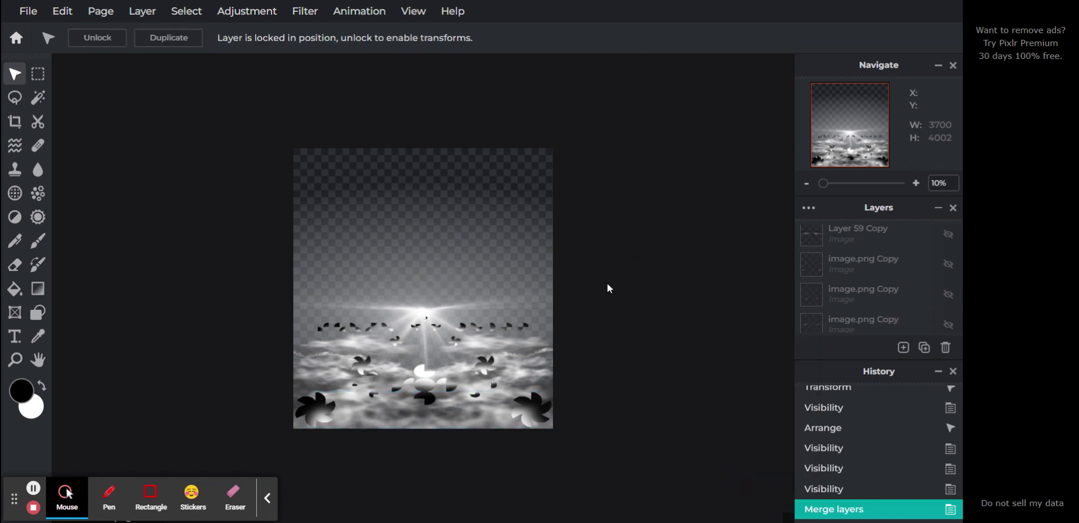
scroll(843, 281, down, 3)
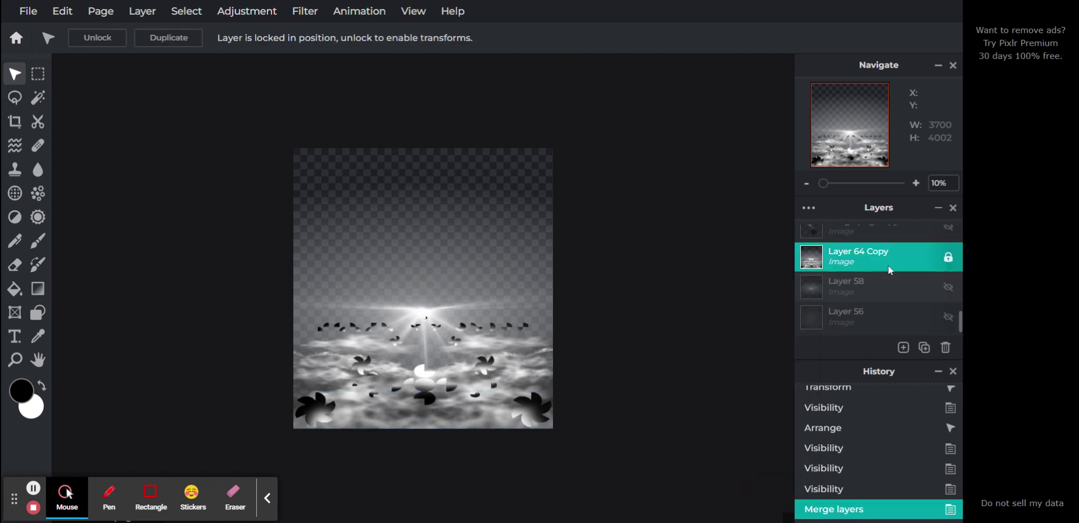
click(947, 259)
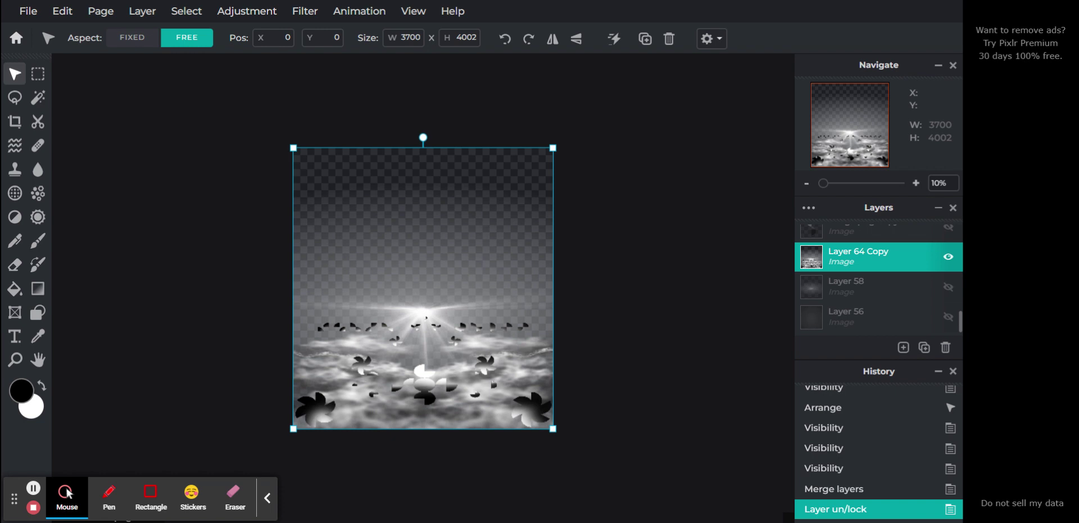
Step: Make the Layer 58 sunburst and the Layer 56 background visible beneath the merged layer
click(947, 290)
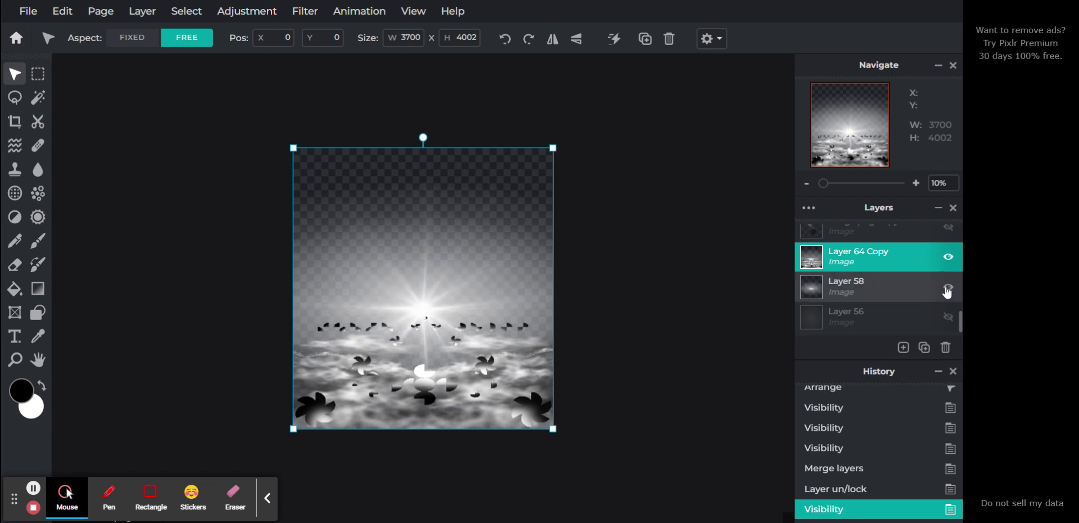
click(947, 291)
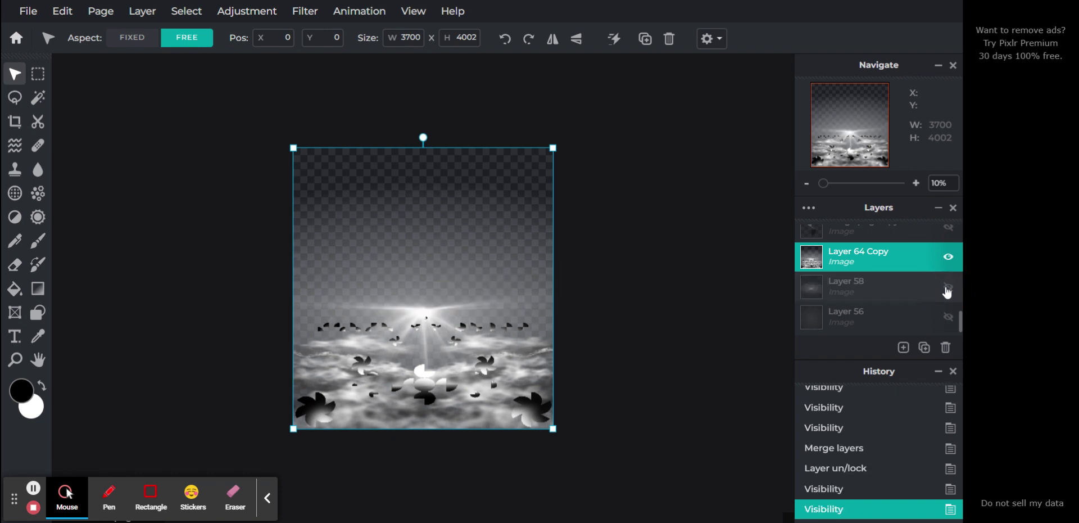
click(948, 290)
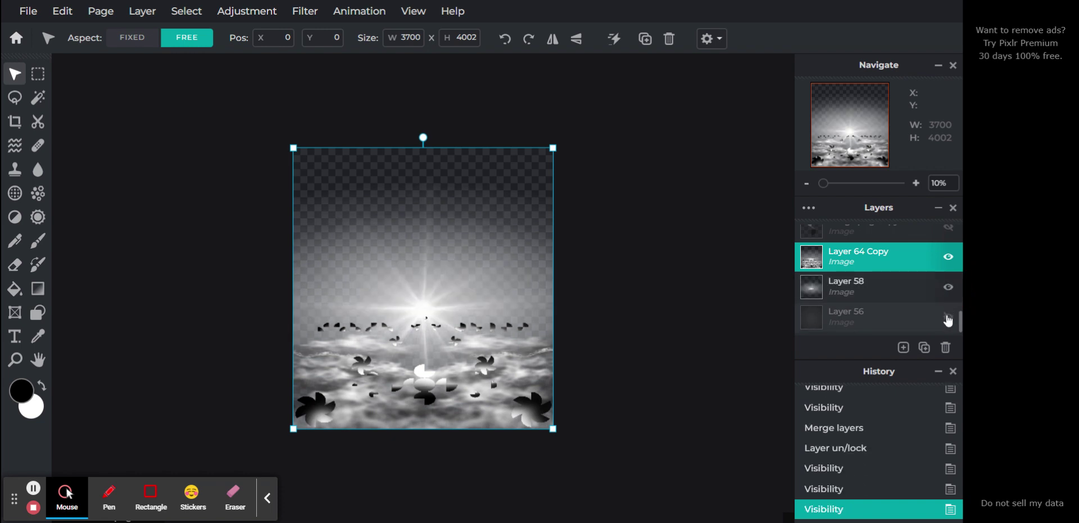
click(948, 318)
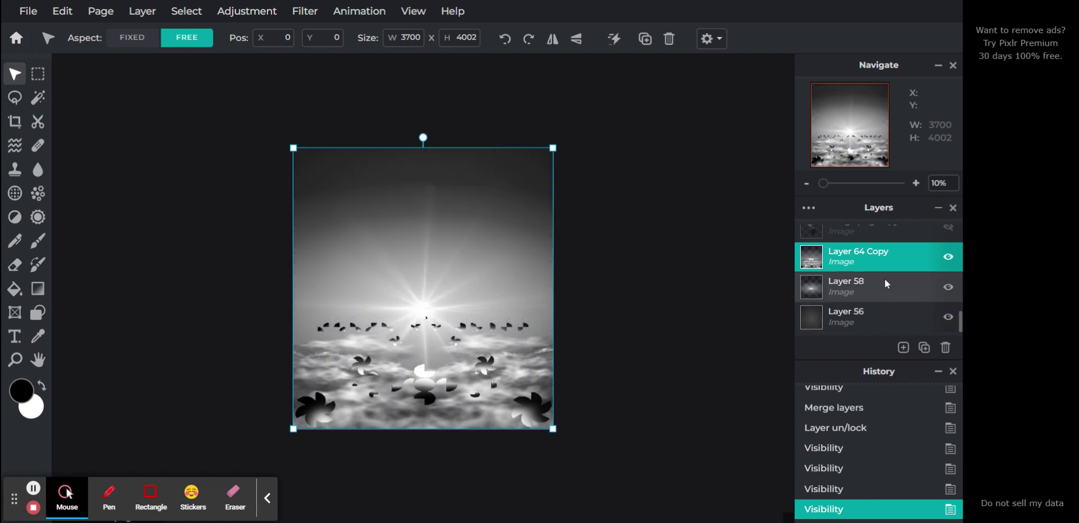
Step: Show the hidden layers at the head of the stack: Layer 64 Copy, Layer 59 Copy, Layer 1 Copy and Layer 64
scroll(885, 278, up, 5)
click(948, 240)
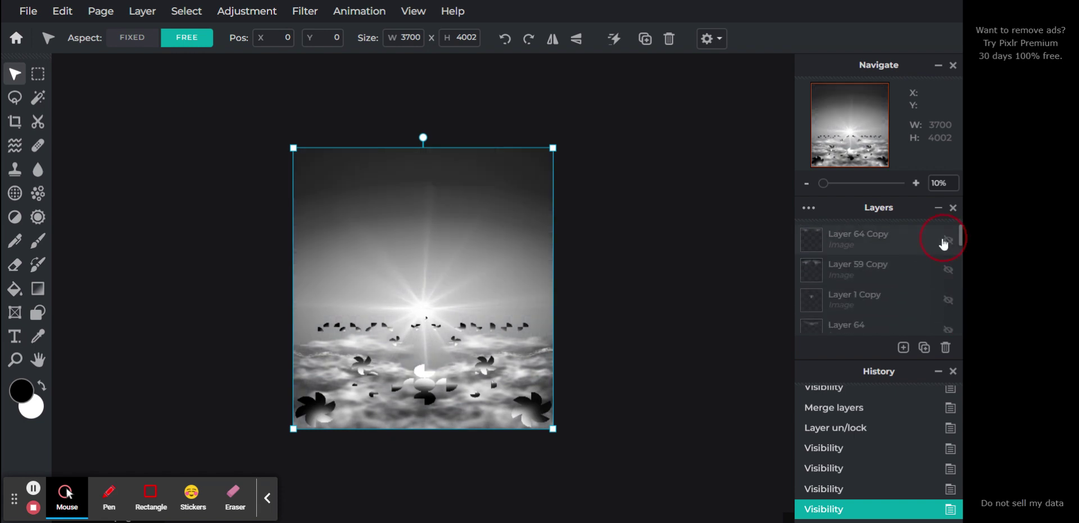
click(948, 269)
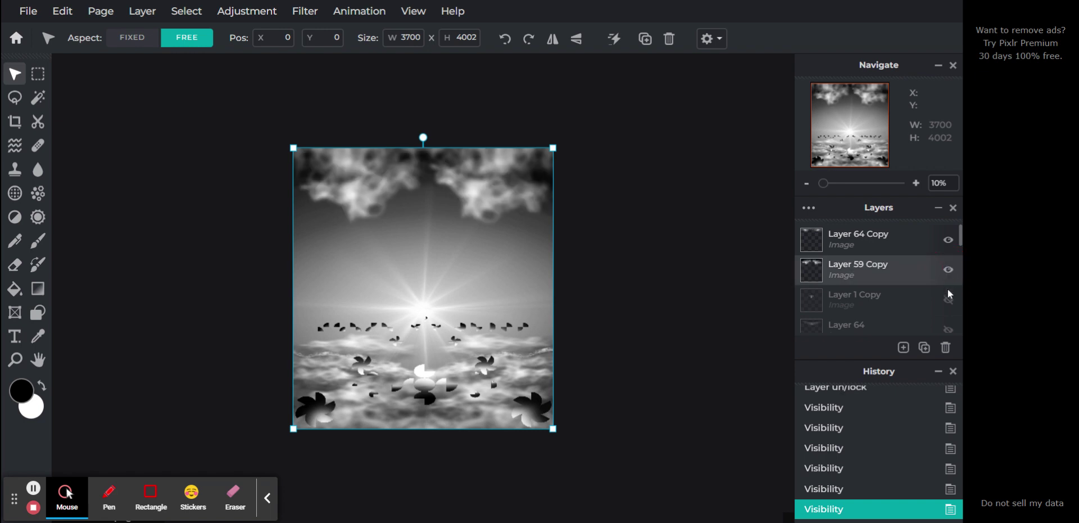
click(949, 301)
click(948, 330)
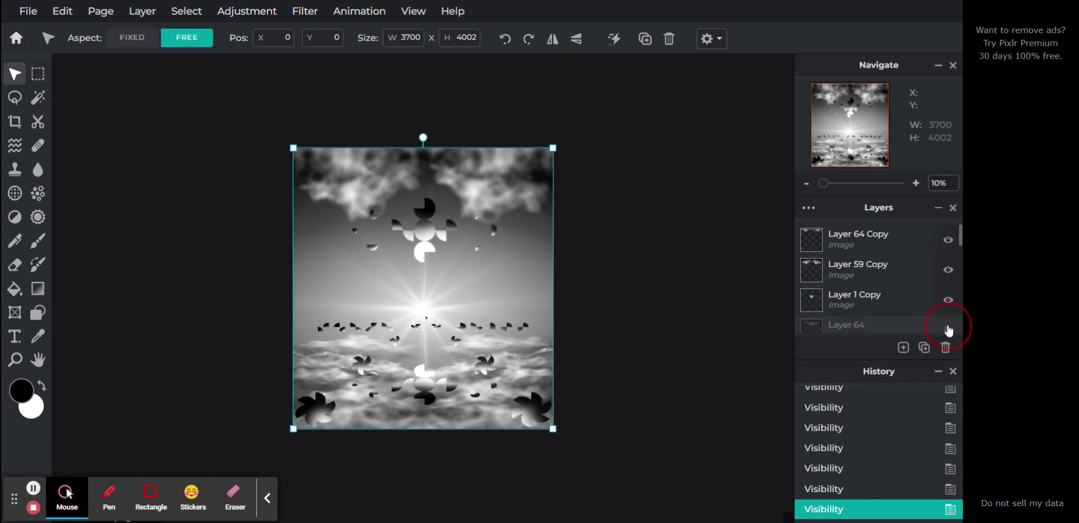
Step: Show all the hidden Layer 59 Copy and Layer 64 Copy cloud layers between Layer 64 and the image.png copies
scroll(877, 271, down, 2)
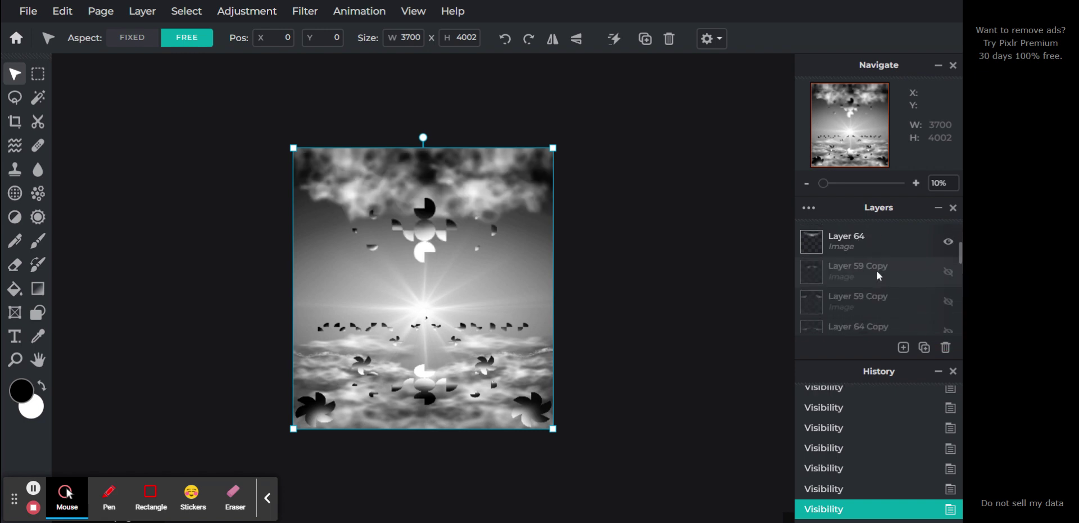
click(947, 257)
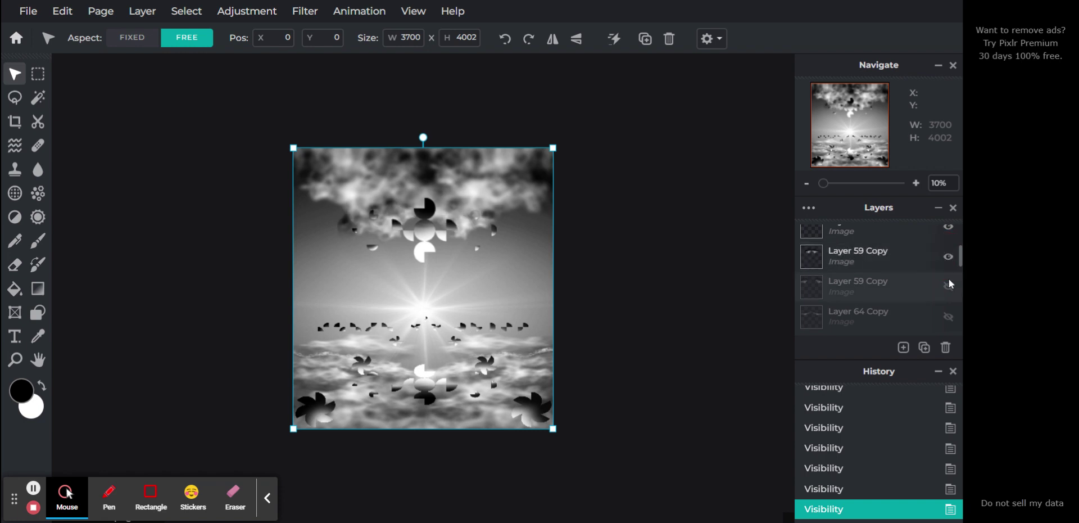
click(948, 287)
scroll(938, 289, down, 2)
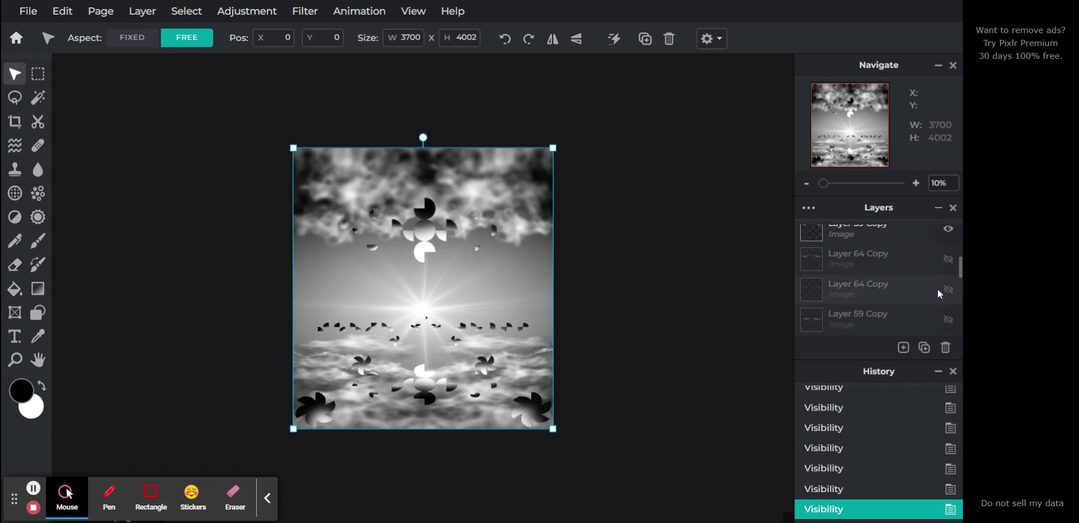
click(948, 235)
click(949, 261)
scroll(882, 272, down, 3)
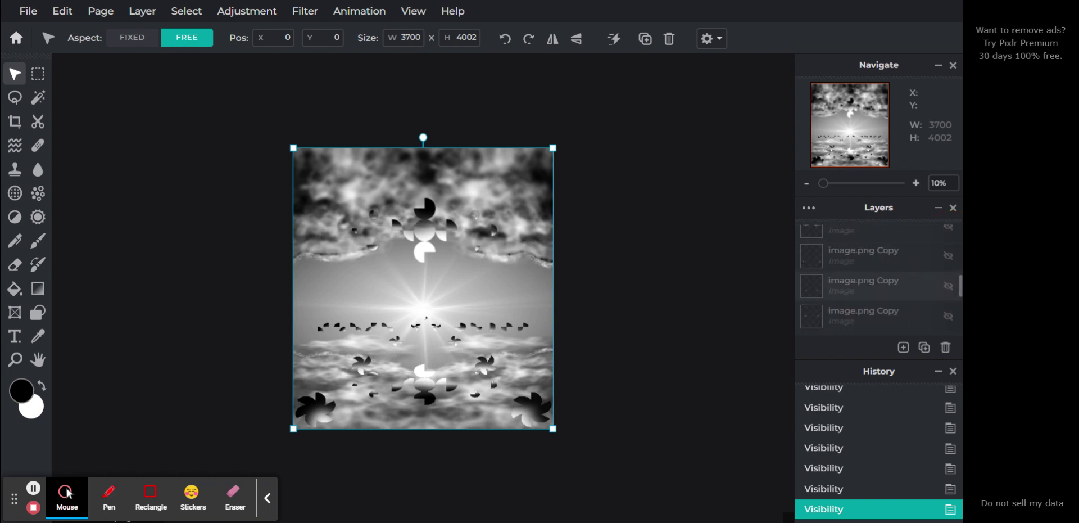
click(949, 227)
Step: Show all six hidden image.png Copy layers above the merged layer
click(947, 259)
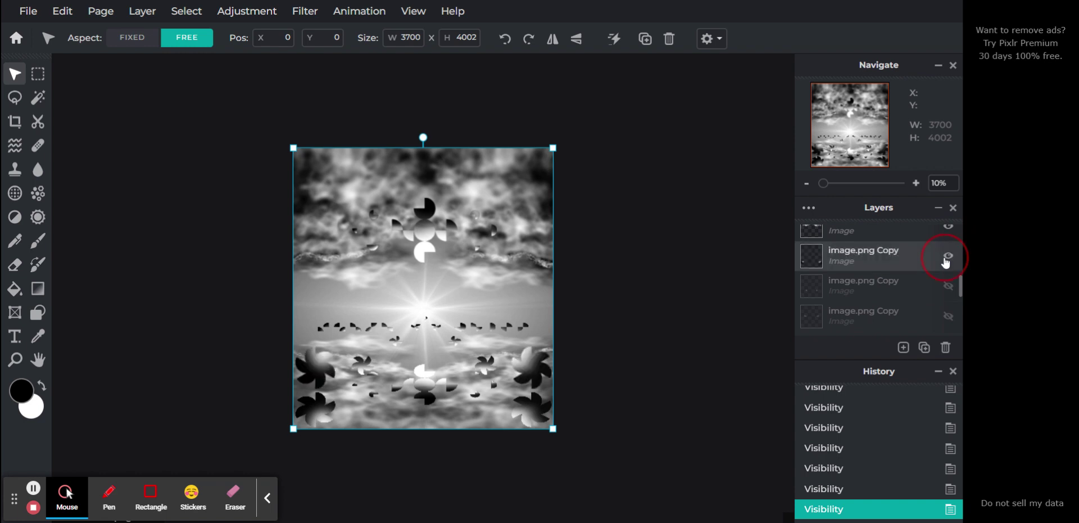
click(948, 287)
click(948, 317)
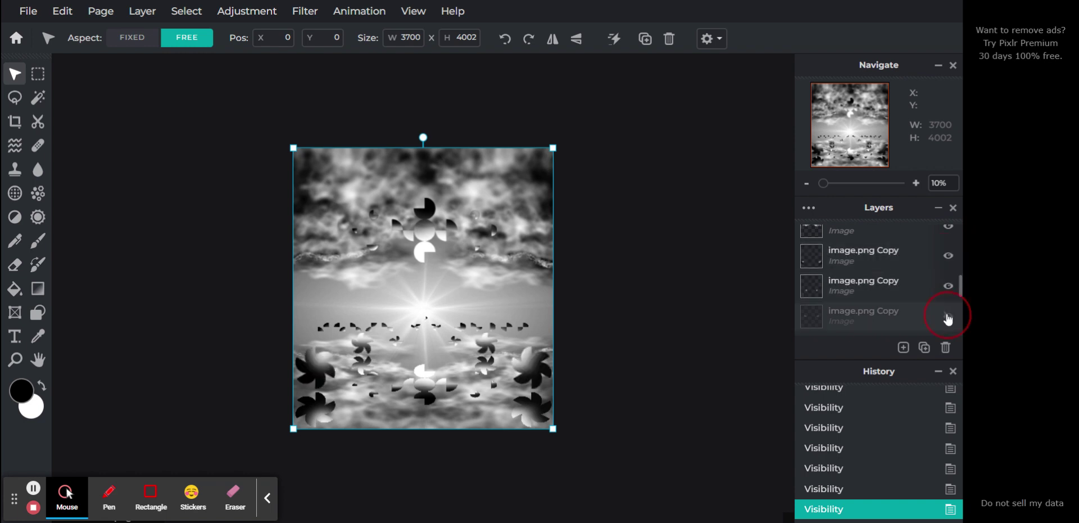
scroll(949, 314, down, 3)
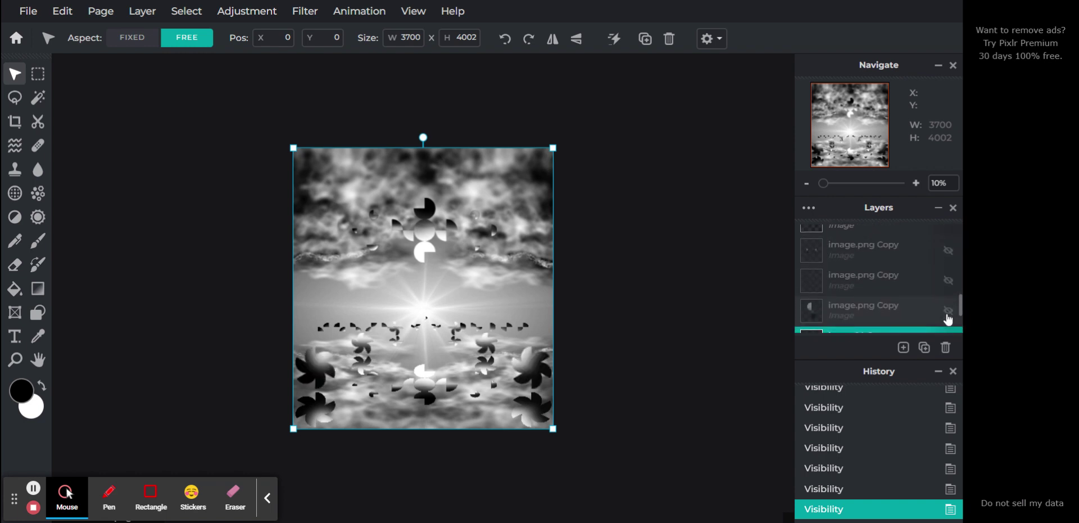
click(948, 240)
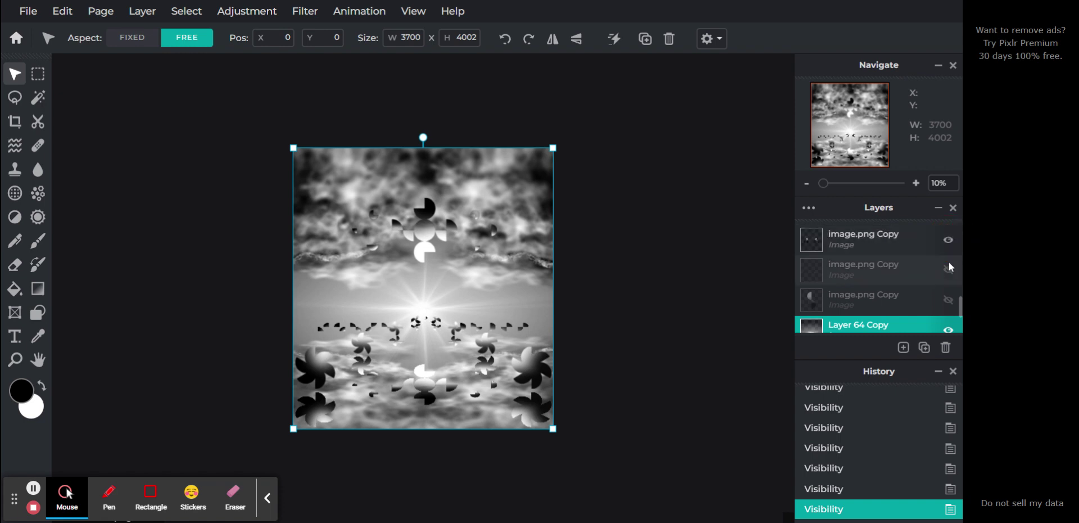
click(949, 270)
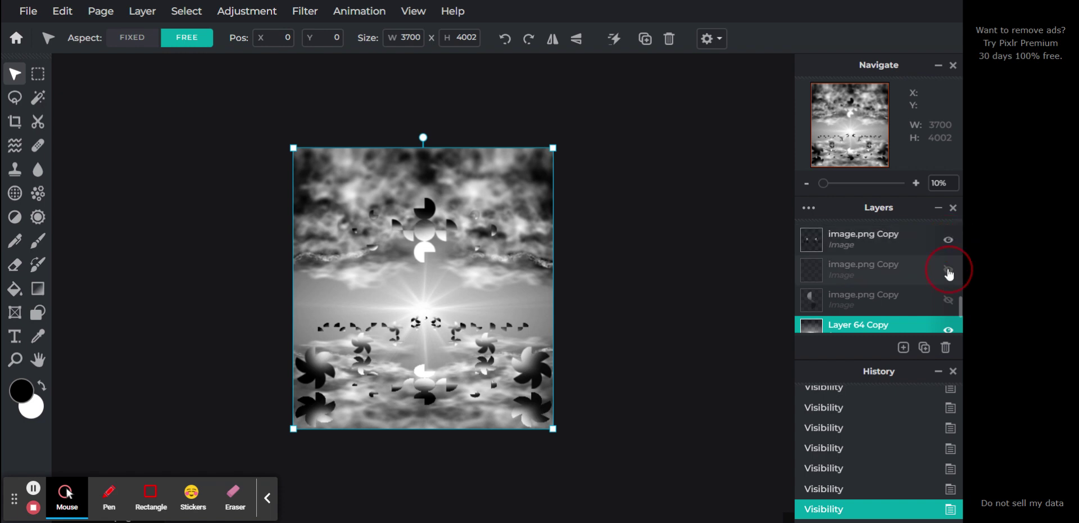
click(946, 305)
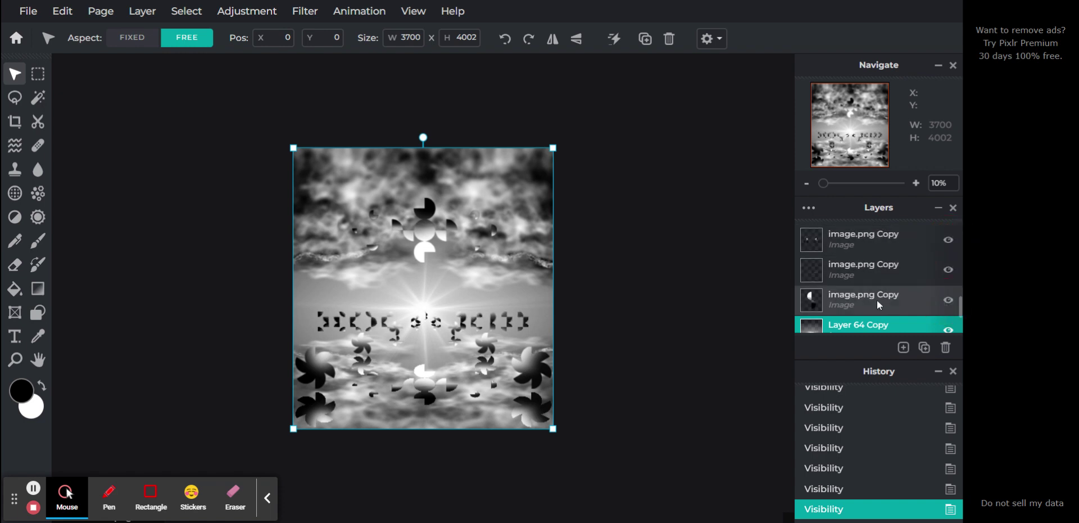
Step: Set the Liquify tool to size 15 and density 75%, and apply it twice to the merged layer just above the sunburst's centre
scroll(877, 299, down, 1)
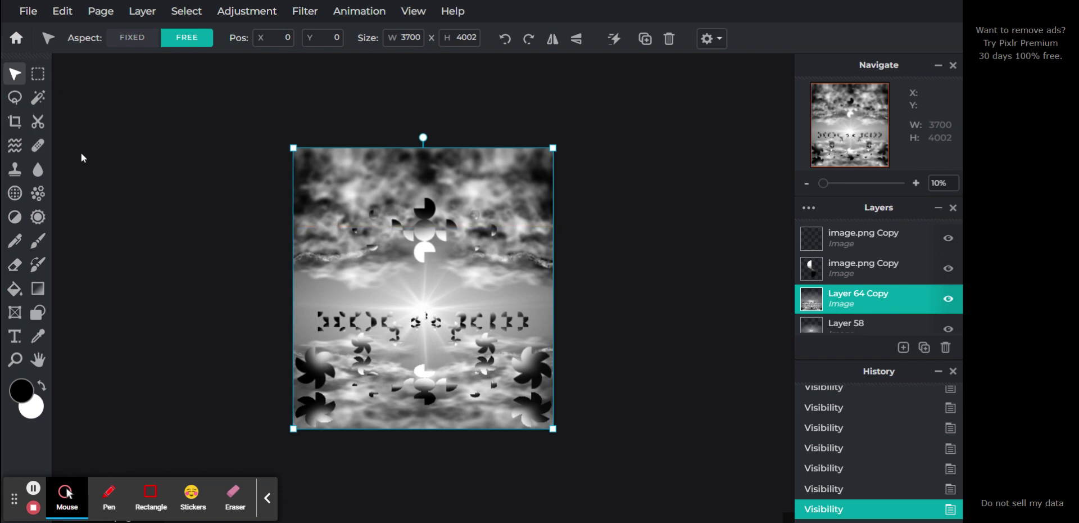
click(22, 150)
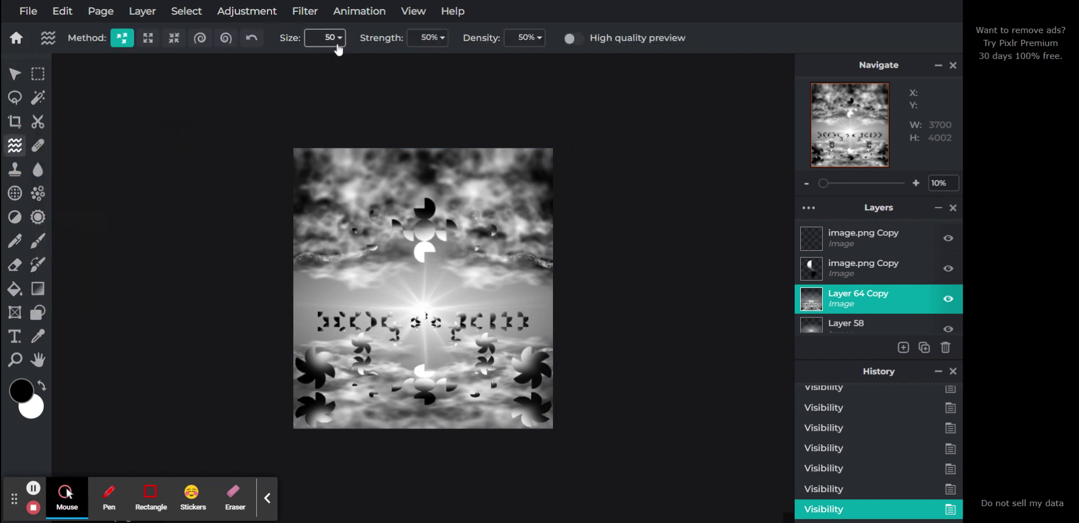
click(316, 37)
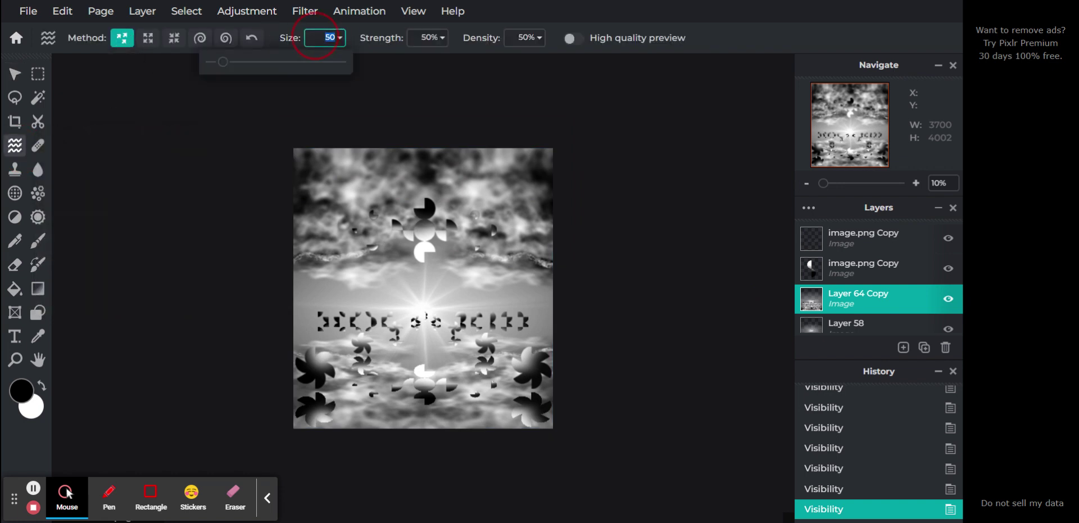
text(15)
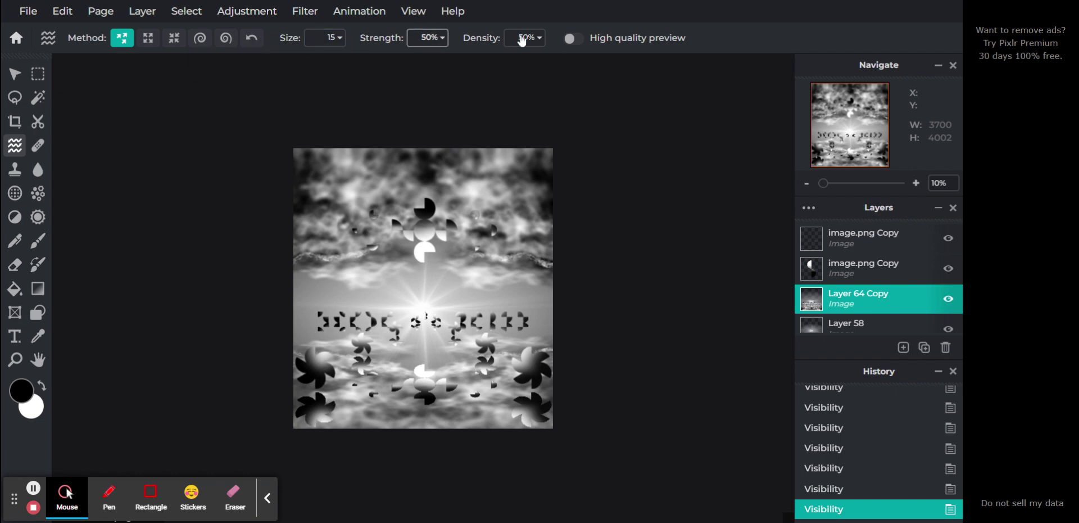
click(526, 38)
click(515, 63)
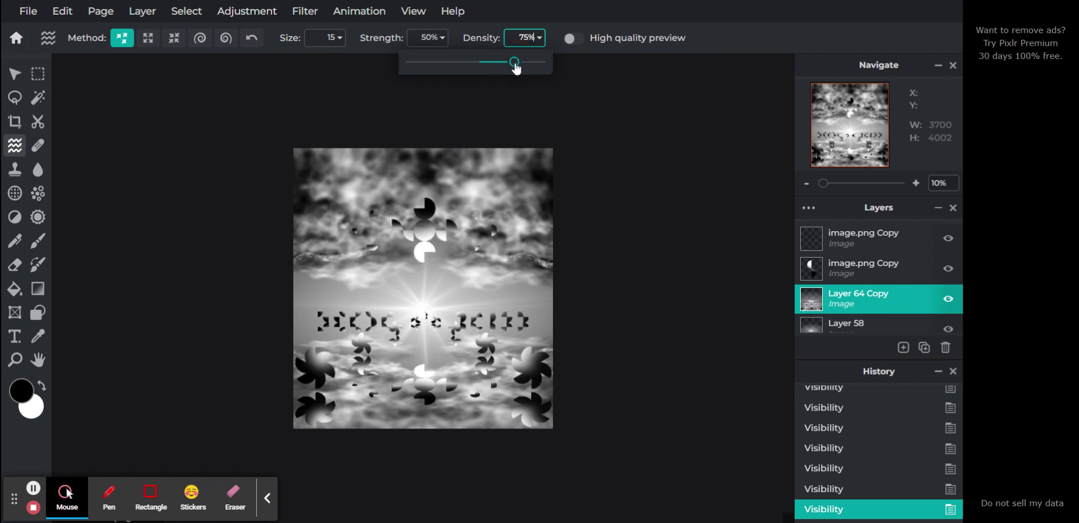
click(619, 17)
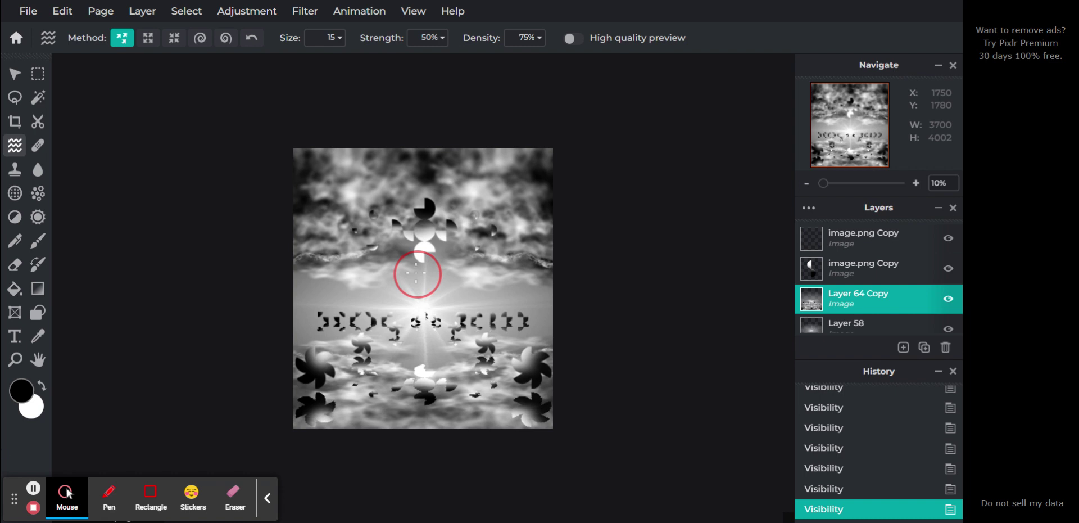
double_click(416, 274)
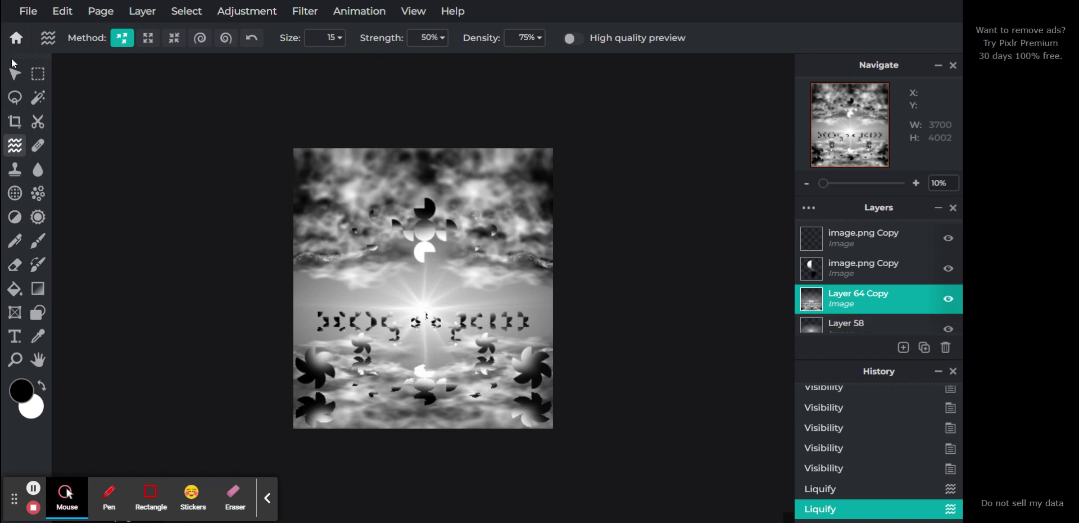
Step: Cut the part of Layer 64 Copy above the horizon, using a full-width 3700 × 2220 rectangular selection, and deselect
click(37, 74)
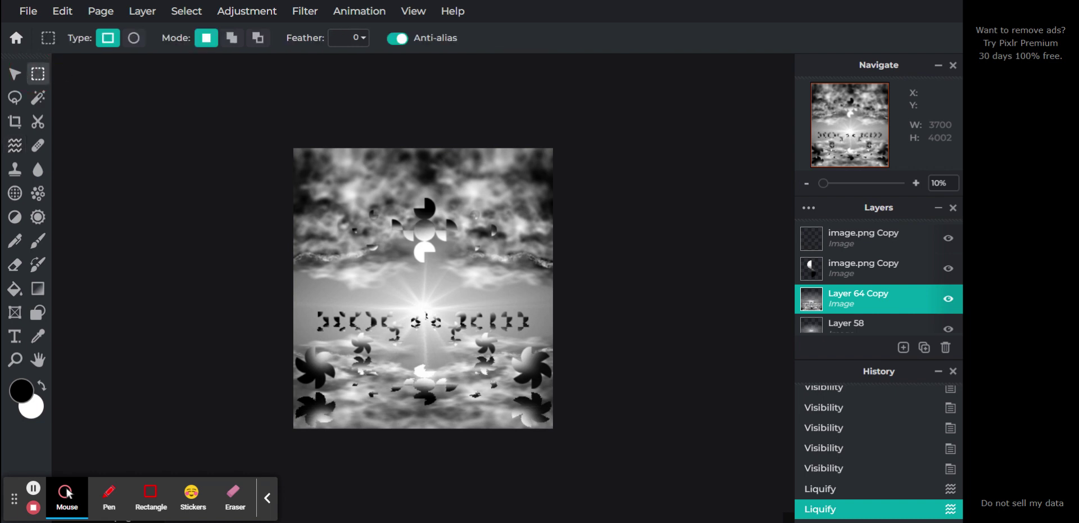
drag(195, 80, 632, 304)
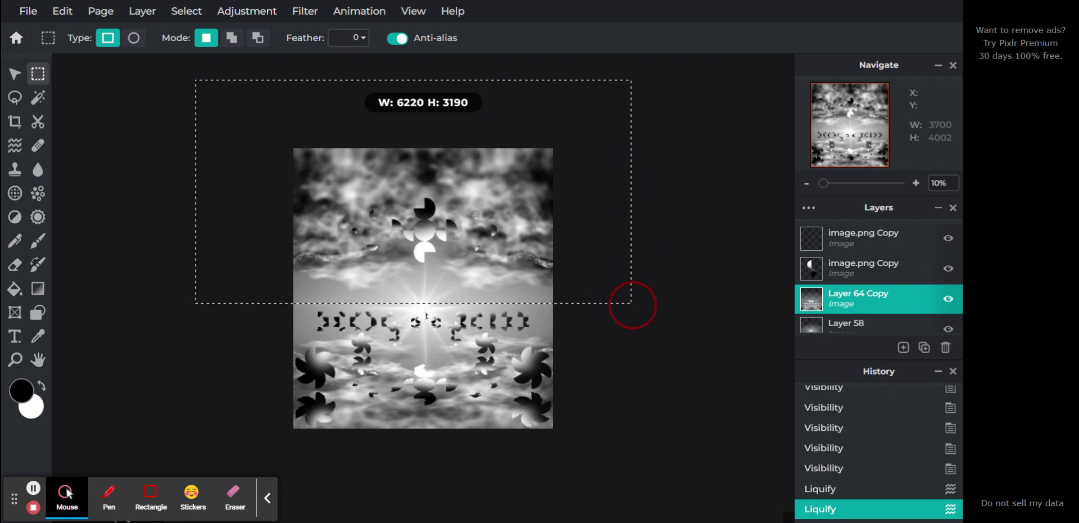
drag(632, 304, 633, 304)
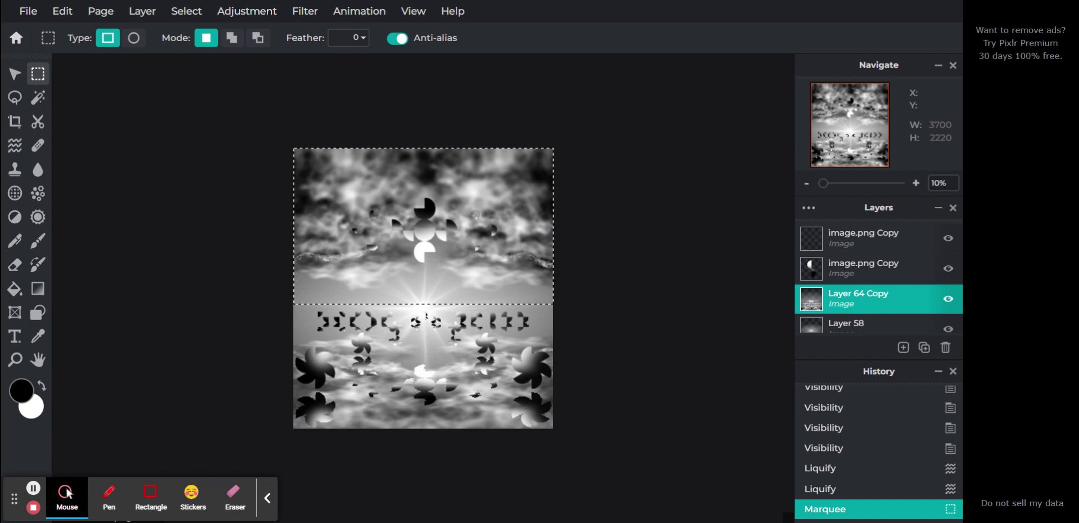
key(alt)
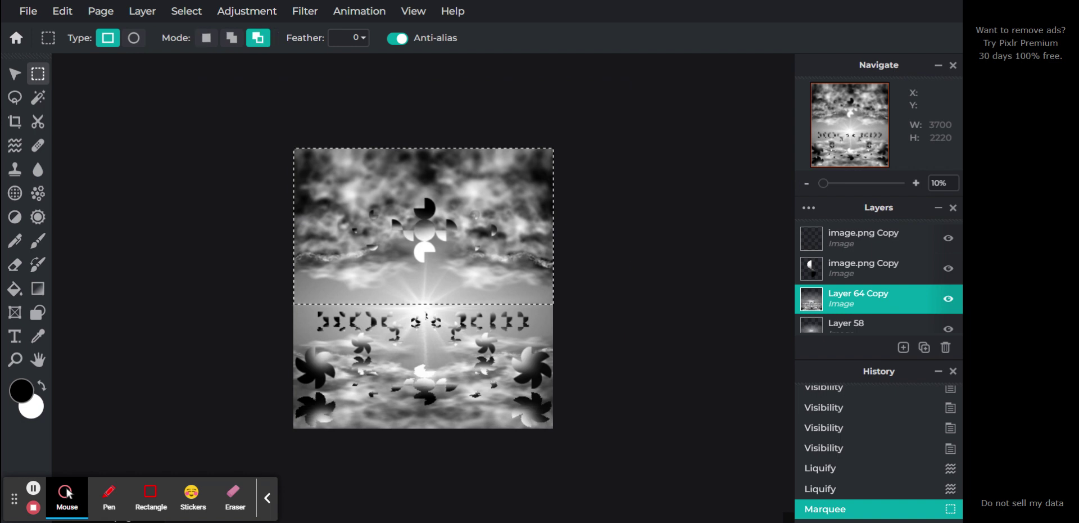
key(ctrl+x)
key(ctrl+d)
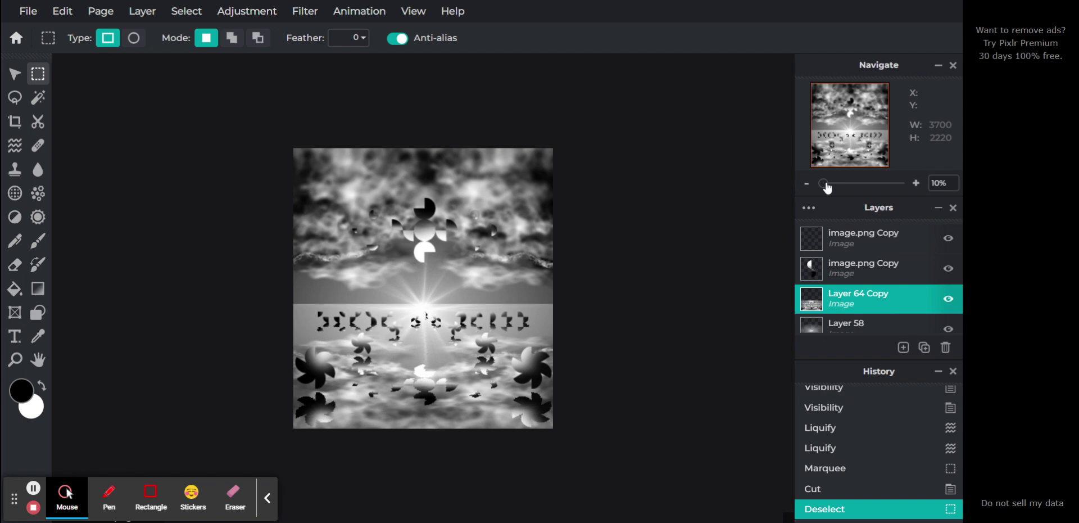
Step: Move Layer 58 directly above Layer 64 Copy in the layer stack
mouse_move(825, 185)
mouse_down()
mouse_move(836, 187)
mouse_move(827, 185)
mouse_up()
scroll(833, 291, down, 1)
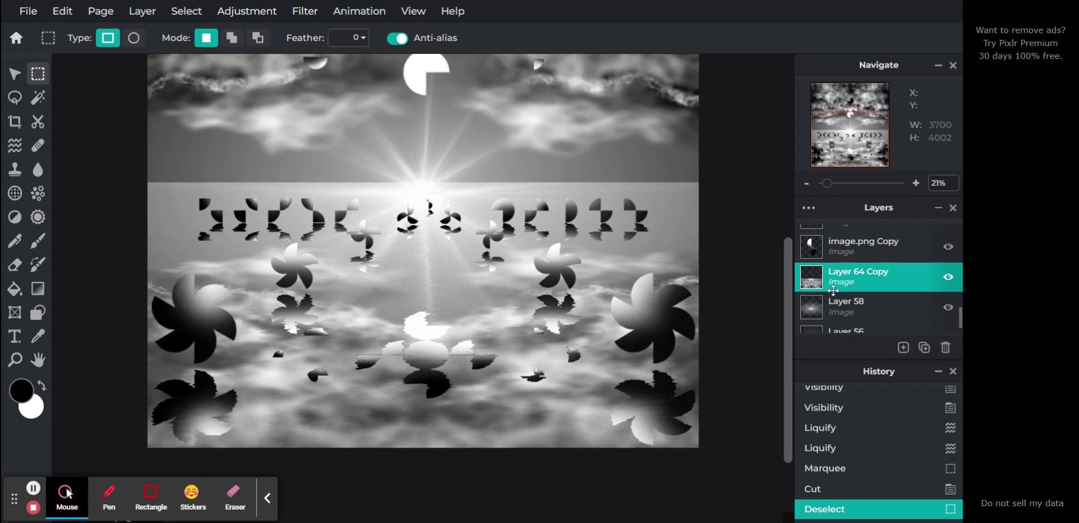
drag(834, 310, 834, 286)
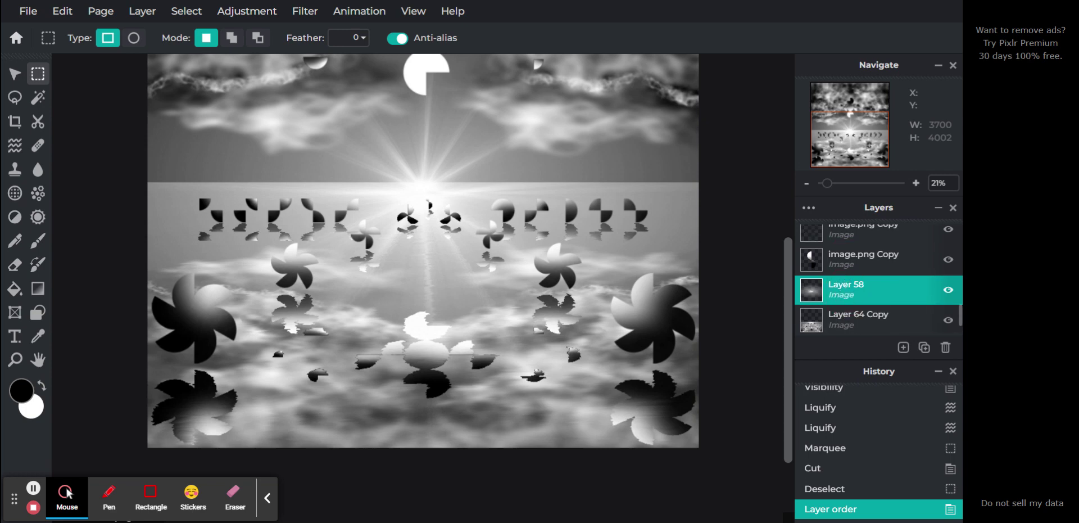
Step: Try nudging the Layer 58 sunburst upward with the Arrange tool to a Y position of 370
scroll(846, 277, up, 5)
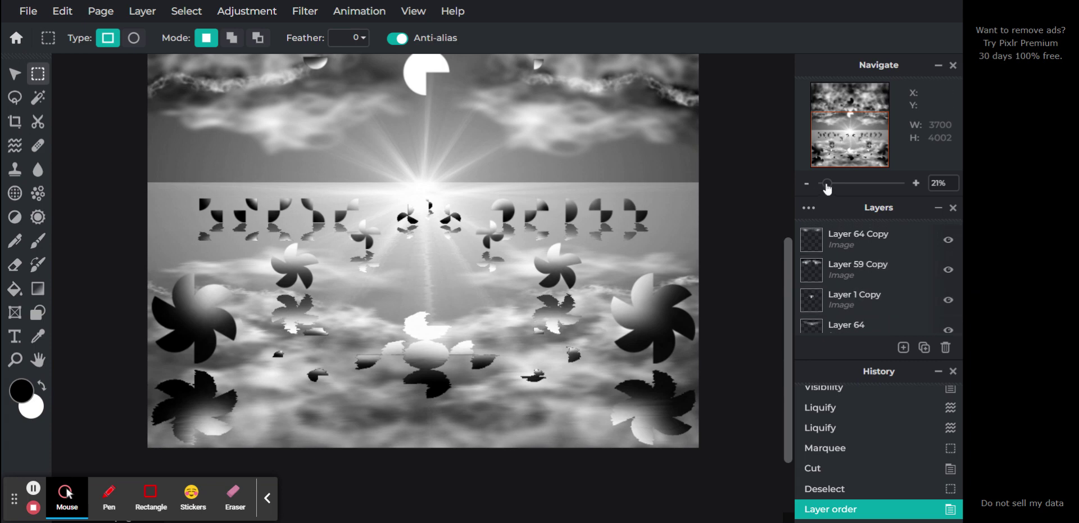
drag(824, 187, 822, 187)
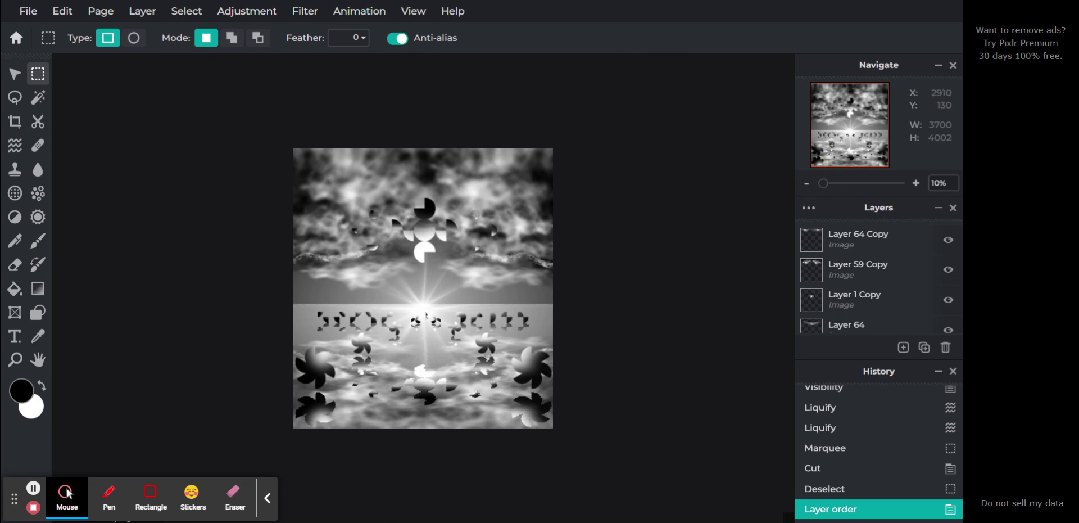
click(14, 75)
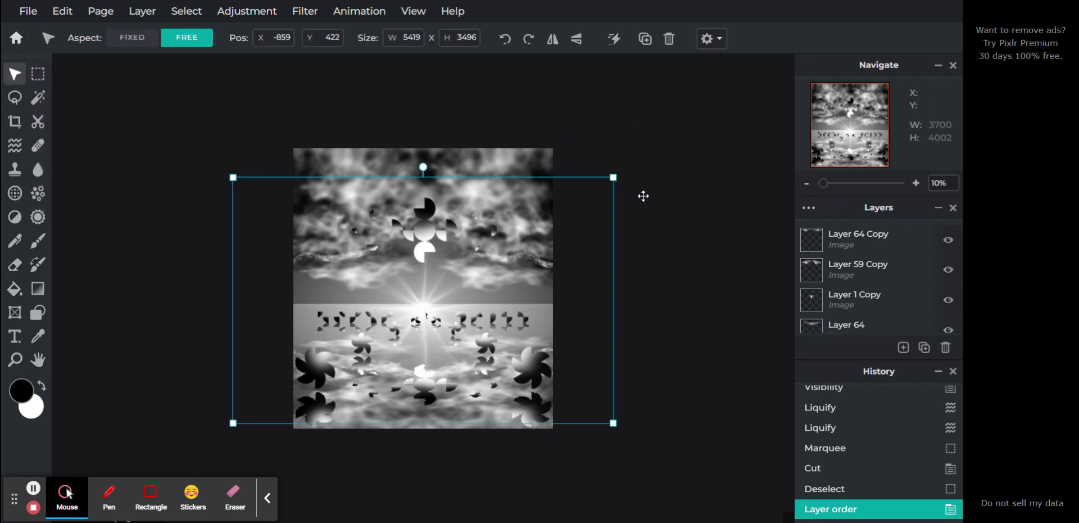
scroll(897, 272, down, 3)
scroll(897, 269, down, 3)
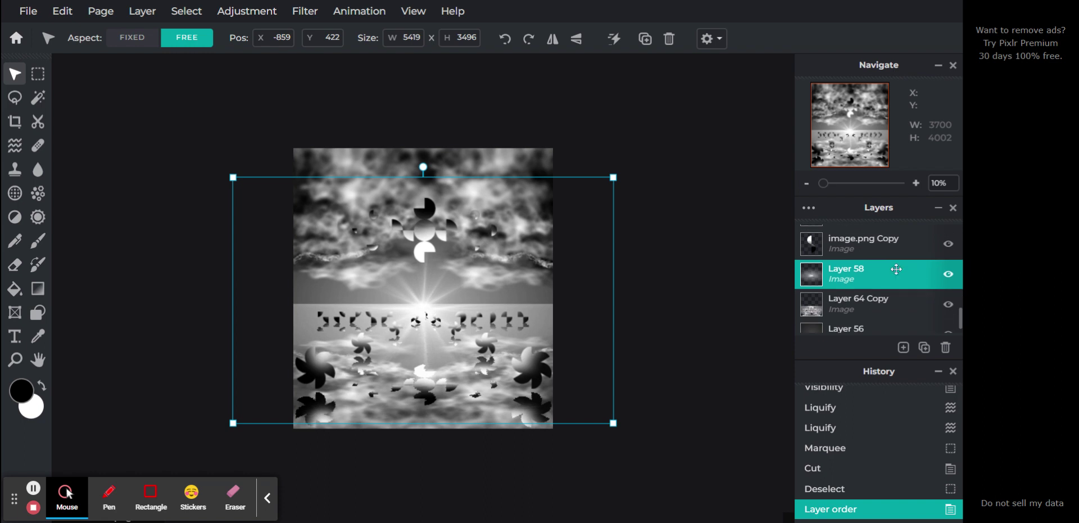
click(883, 274)
click(883, 272)
key(Up)
key(Up)
key(Up)
key(Up)
key(Up)
key(Up)
key(Up)
key(Up)
key(Up)
key(Up)
key(Up)
key(Up)
key(Up)
key(Up)
key(Up)
key(Up)
key(Up)
key(Up)
key(Up)
key(Up)
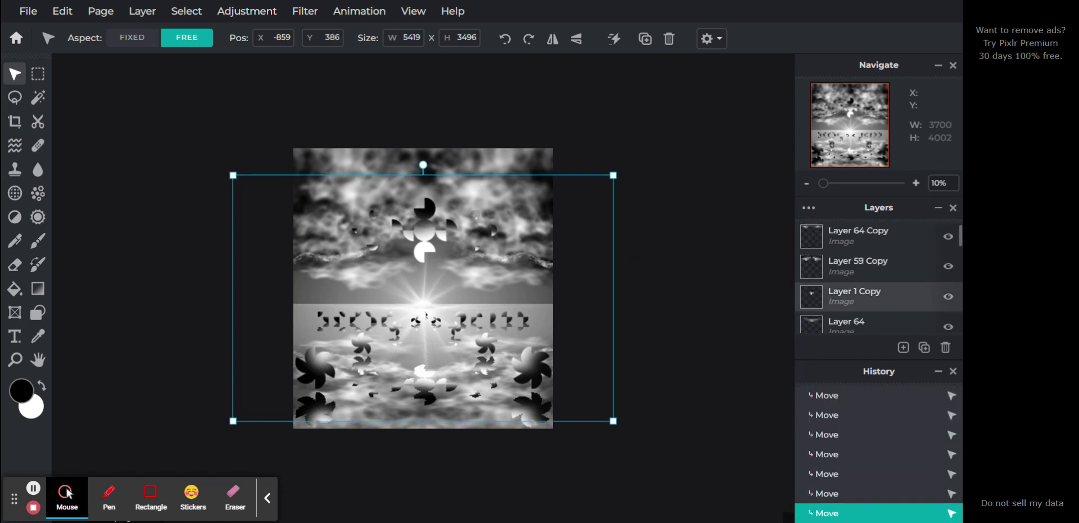
key(Up)
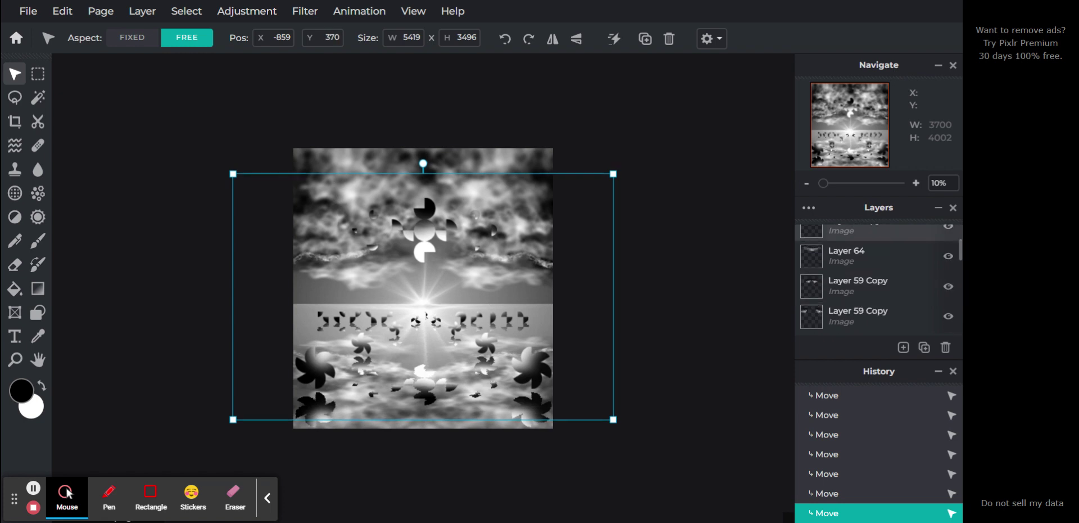
Step: Revert the history to the layer order change, undoing all of Layer 58's upward moves
click(880, 455)
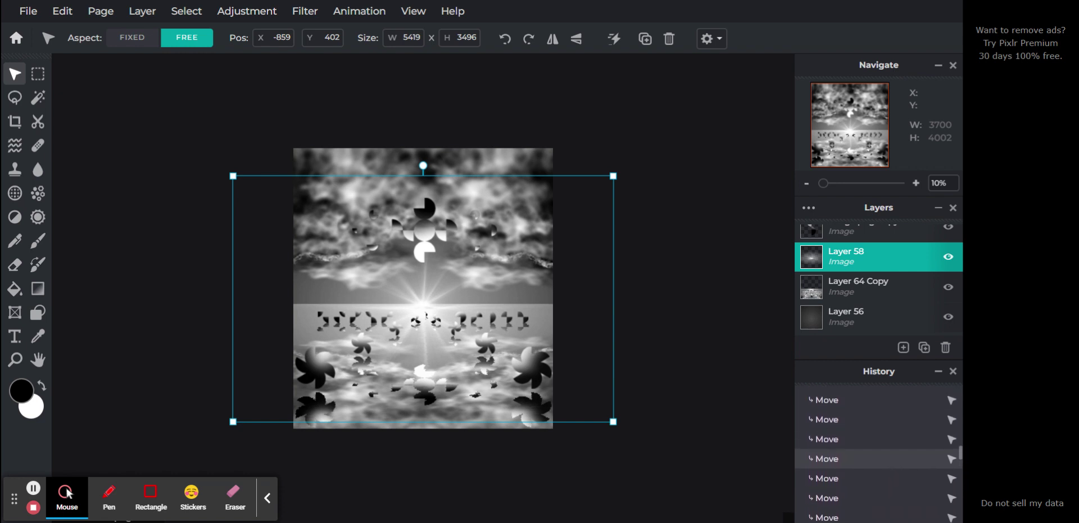
scroll(879, 457, up, 5)
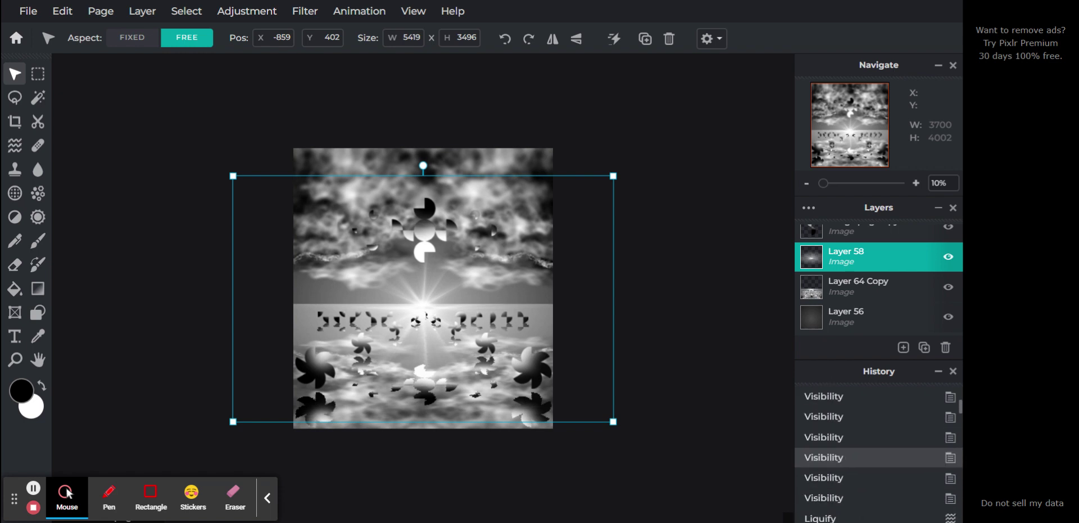
scroll(880, 454, down, 5)
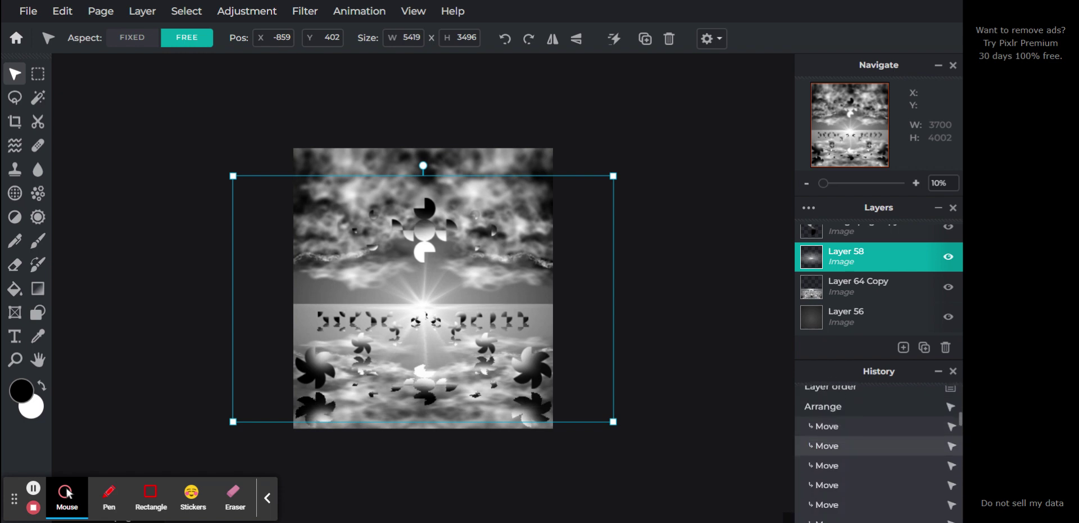
scroll(883, 438, up, 1)
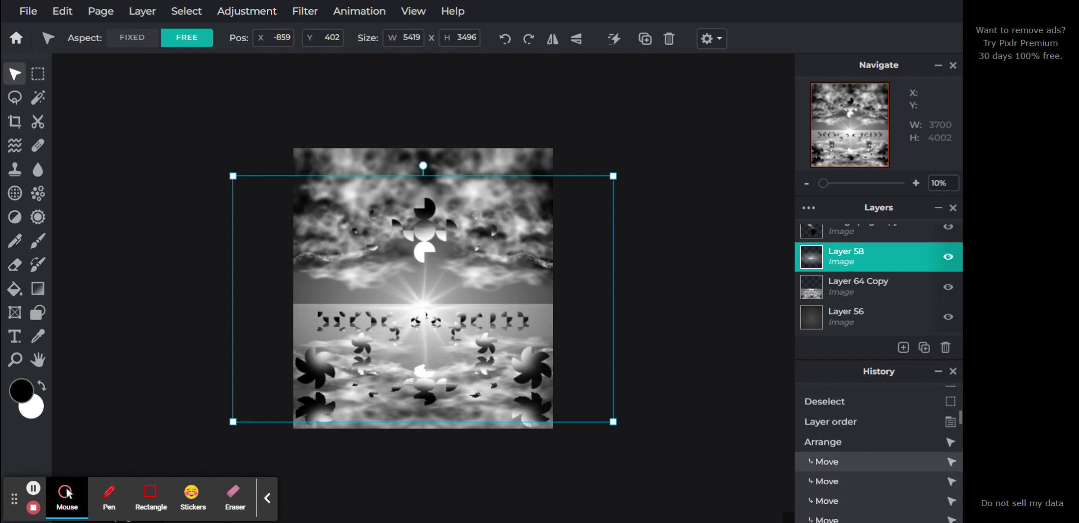
click(882, 424)
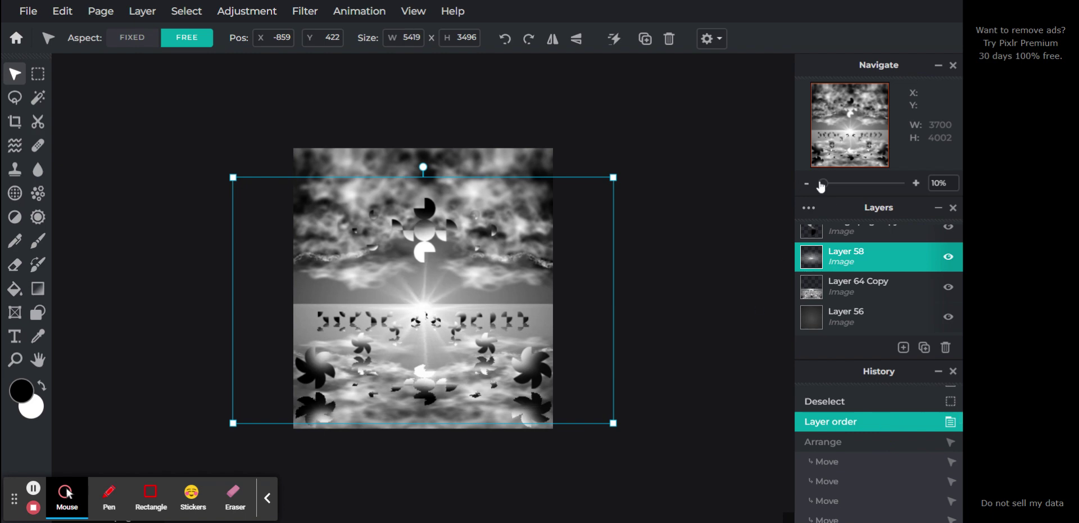
Step: Select Layer 64 Copy below Layer 58 and activate the Liquify tool for it
drag(825, 186, 826, 187)
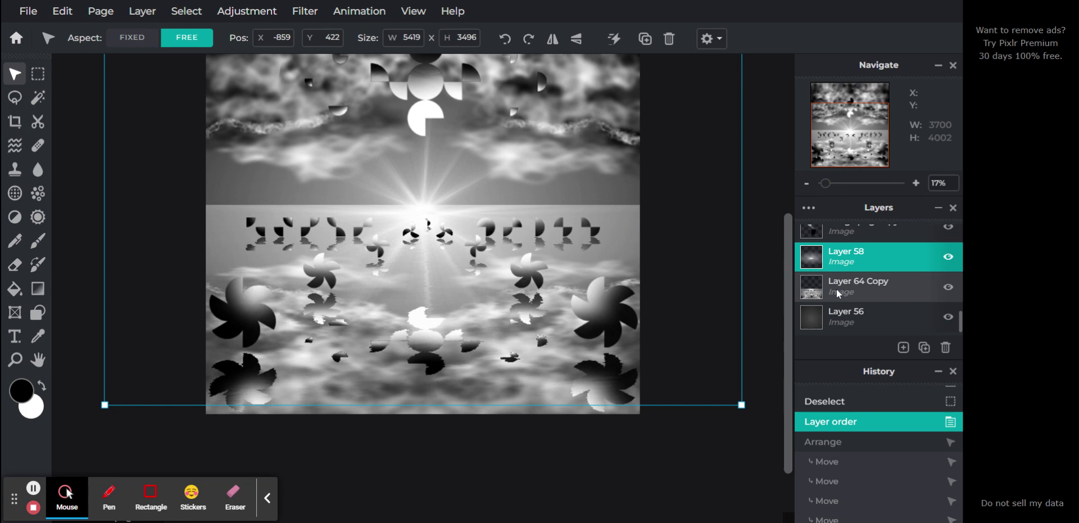
click(837, 288)
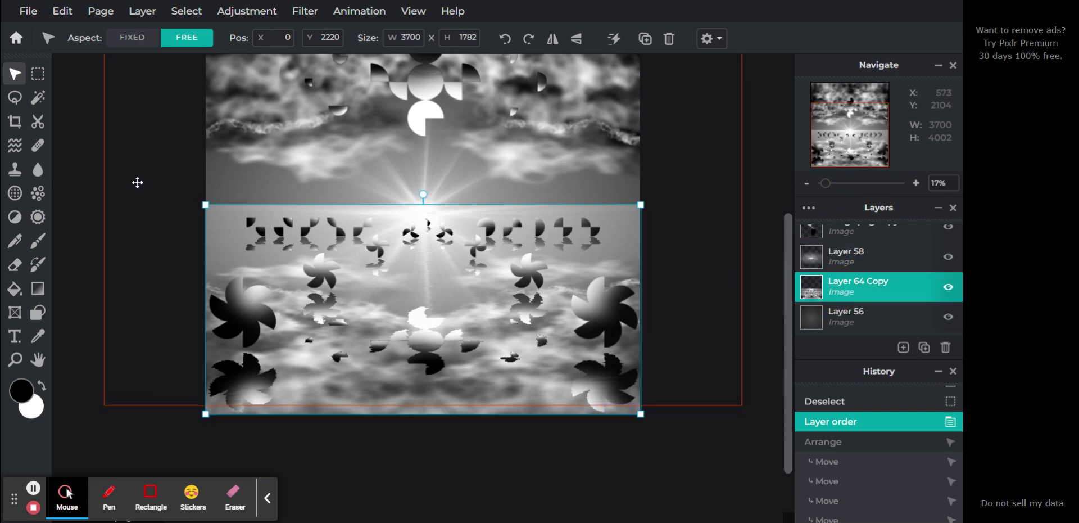
key(y)
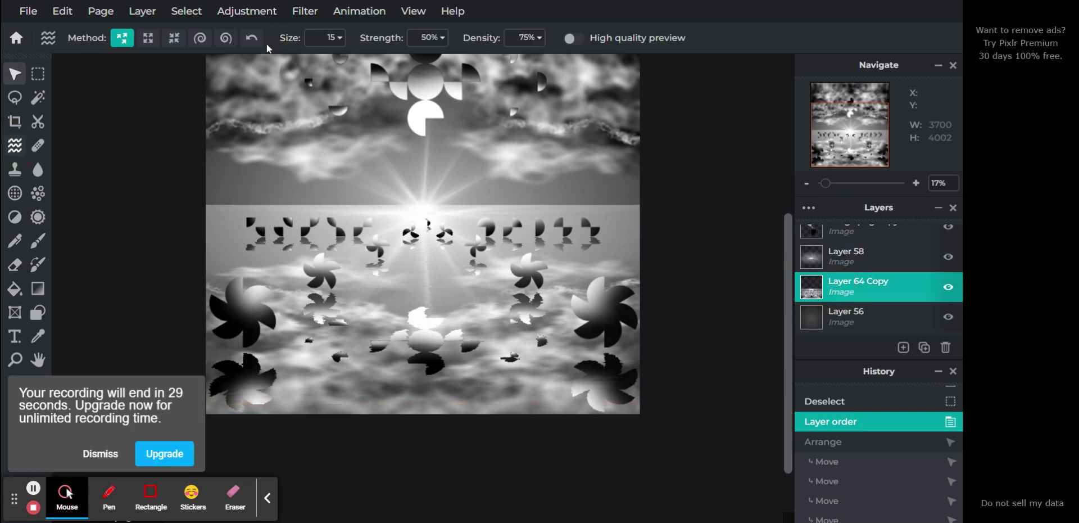